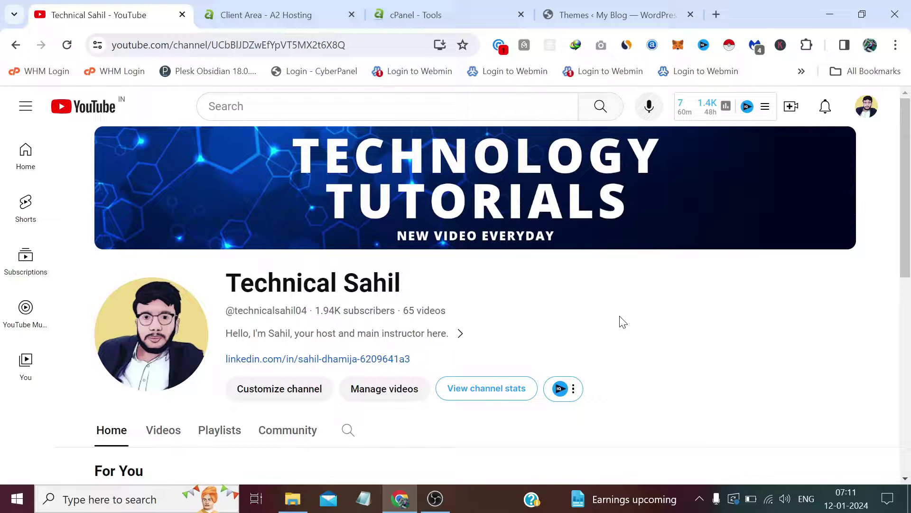
# Open the page for adding a new theme in the WordPress admin.
pyautogui.click(631, 12)
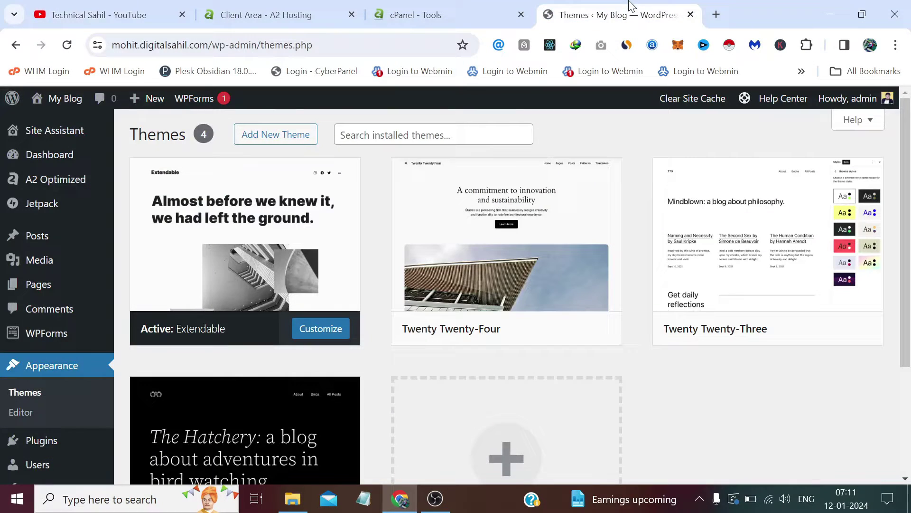
pyautogui.click(313, 139)
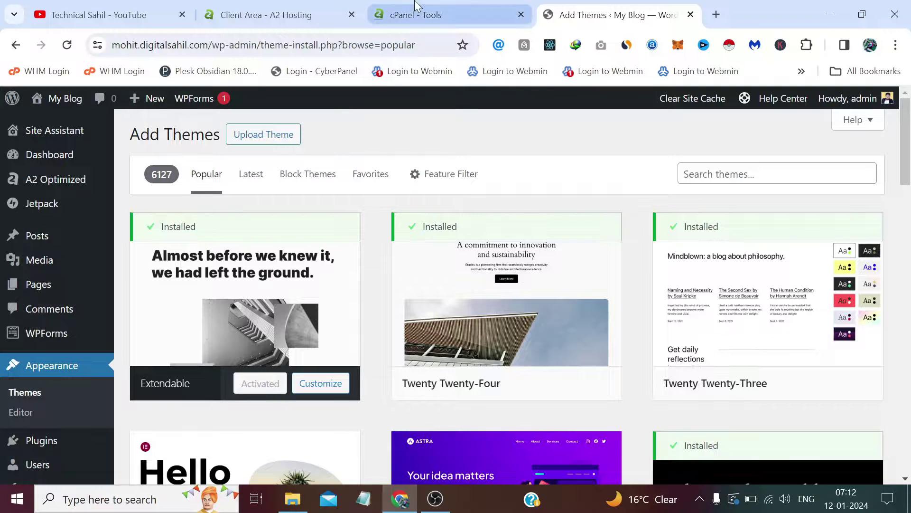
# Open the wp-content/themes folder of mohit.digitalsahil.com in the cPanel File Manager.
pyautogui.click(422, 13)
pyautogui.middleClick(350, 218)
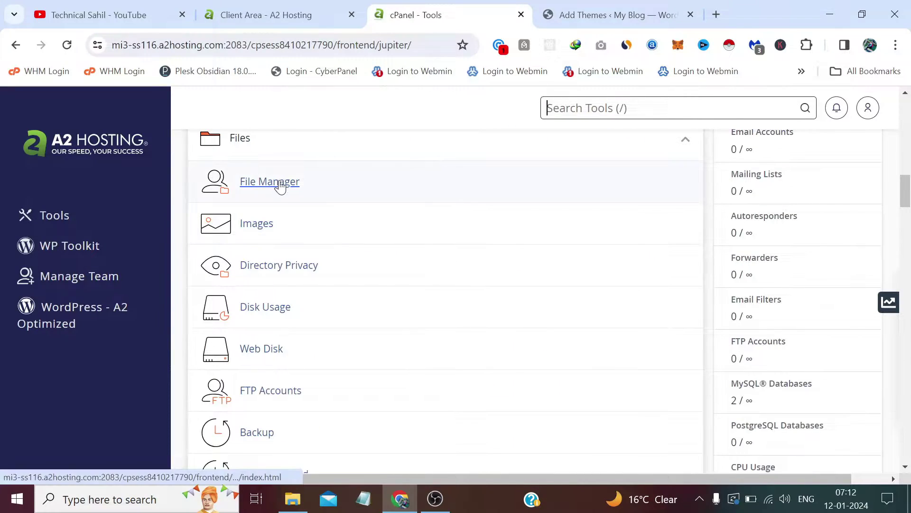
pyautogui.click(280, 185)
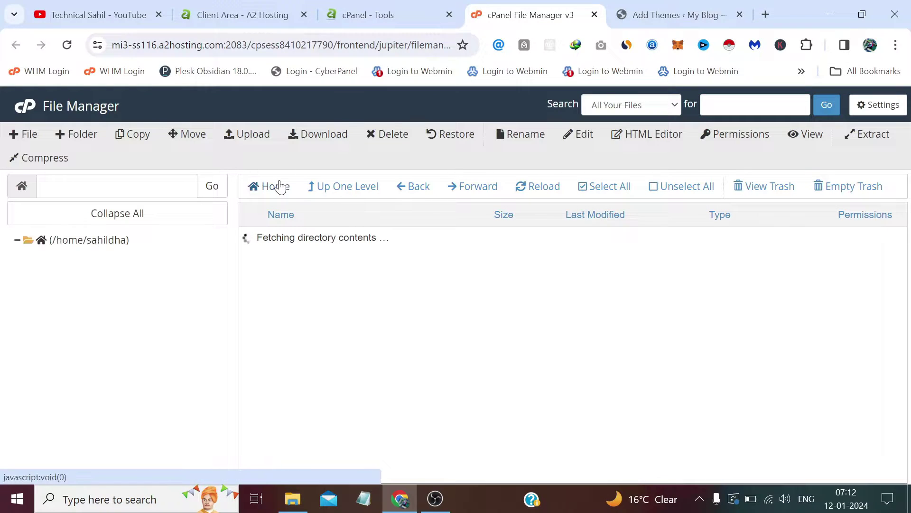
pyautogui.scroll(-5, 321, 301)
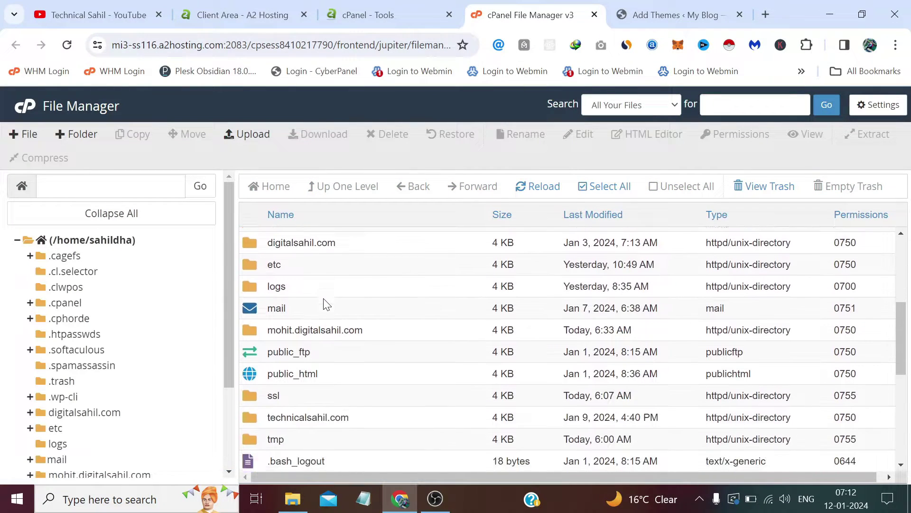
pyautogui.doubleClick(253, 325)
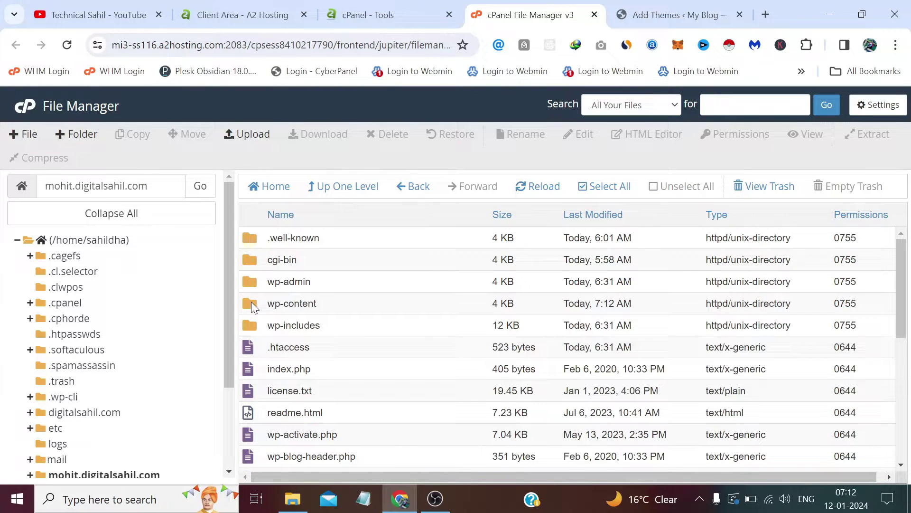
pyautogui.doubleClick(252, 304)
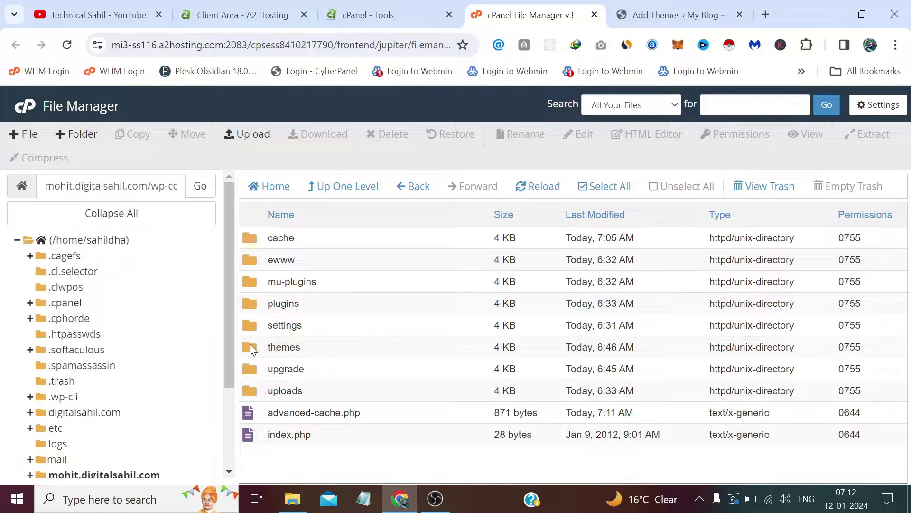
pyautogui.doubleClick(250, 347)
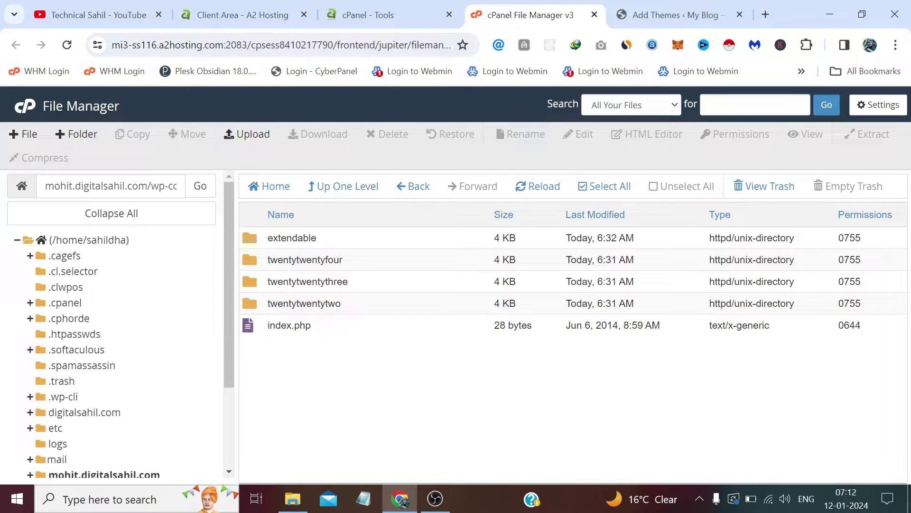
# Look through the available themes in the WordPress admin, then review the site's installed themes.
pyautogui.click(657, 12)
pyautogui.scroll(-4, 593, 161)
pyautogui.scroll(-1, 598, 190)
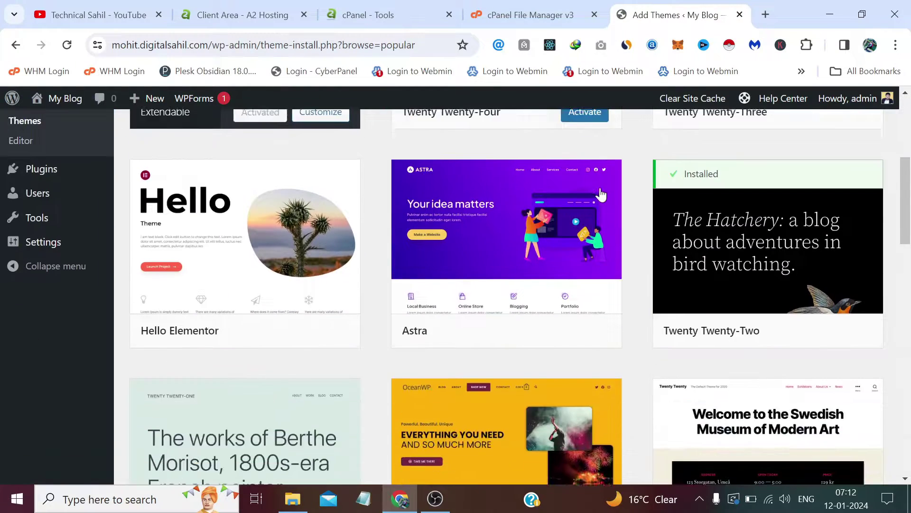
pyautogui.scroll(4, 573, 192)
pyautogui.scroll(2, 573, 192)
pyautogui.click(16, 45)
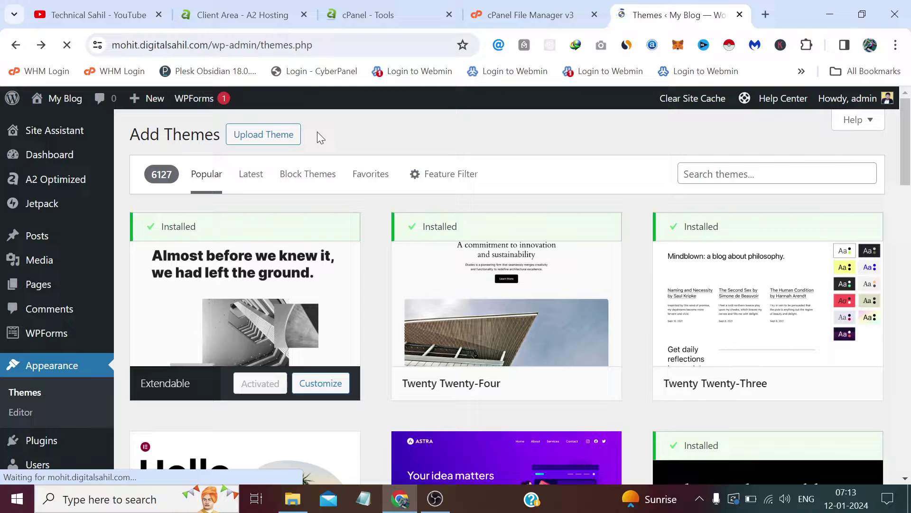
pyautogui.scroll(-3, 593, 209)
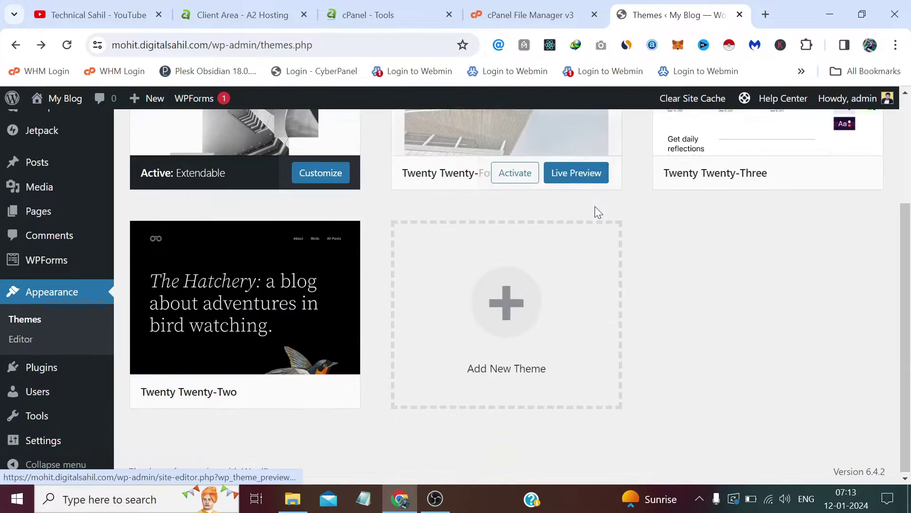
pyautogui.scroll(3, 304, 283)
# Upload auteur-v6.2.zip from the desktop's Auteur theme folder into the server's wp-content/themes folder and close the upload page.
pyautogui.click(574, 13)
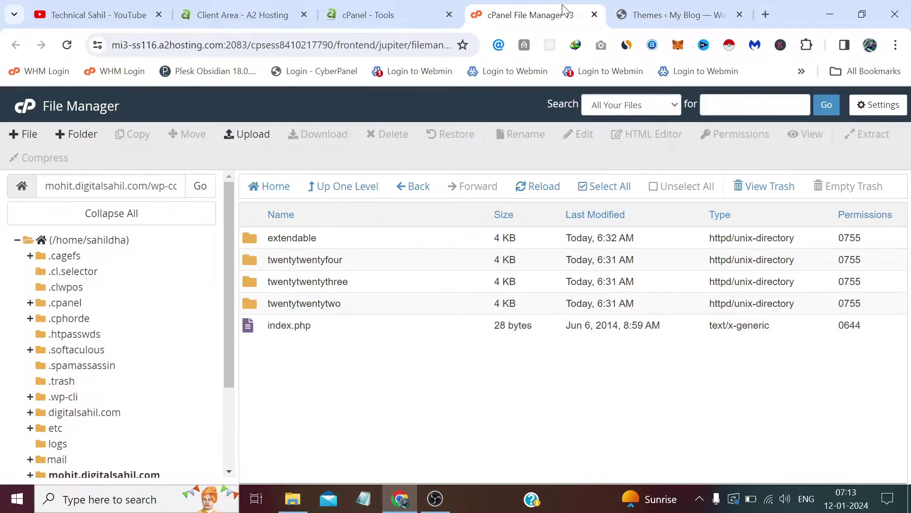
pyautogui.click(249, 137)
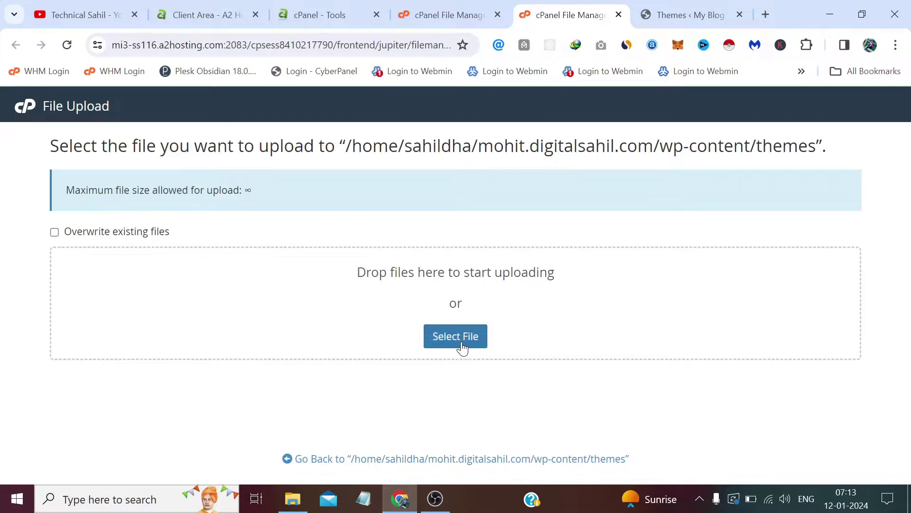
pyautogui.click(447, 336)
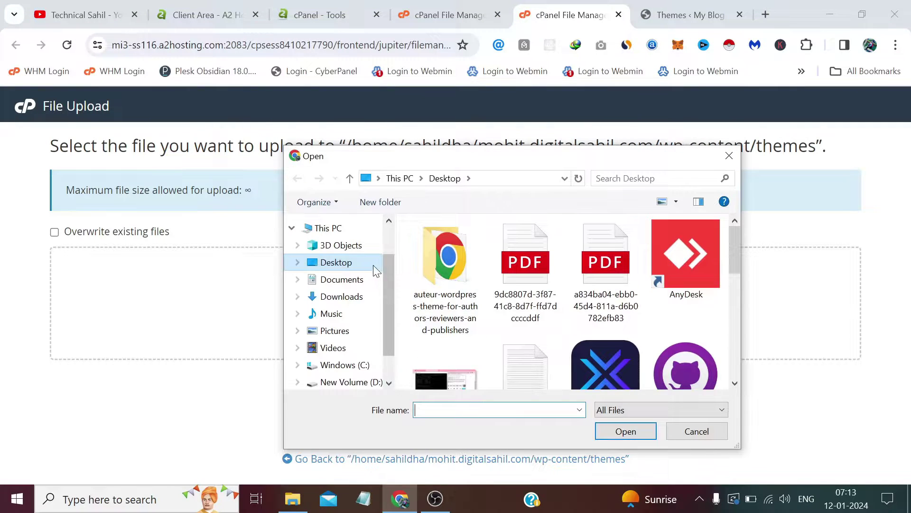
pyautogui.doubleClick(438, 256)
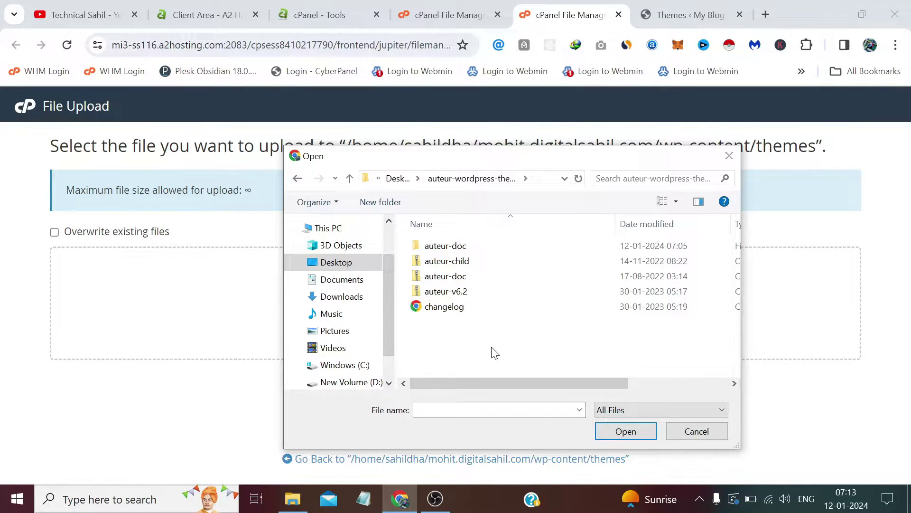
pyautogui.click(449, 292)
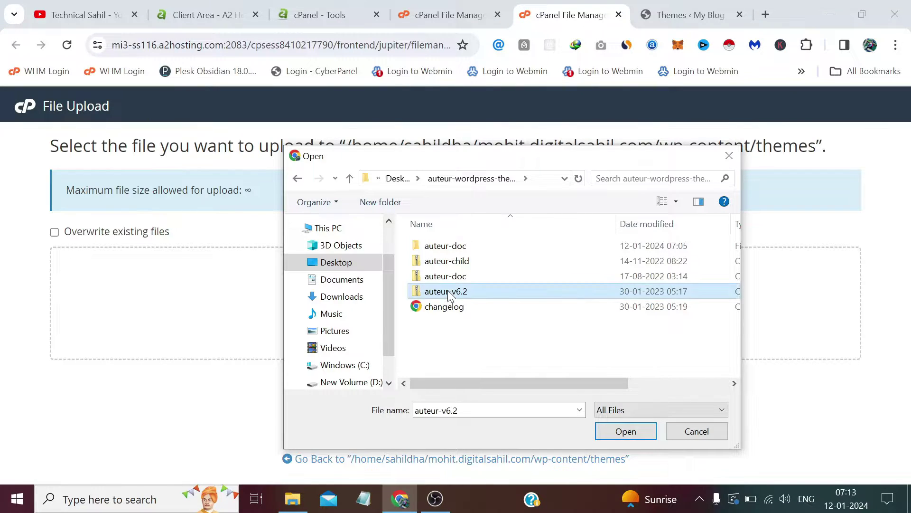
pyautogui.click(626, 431)
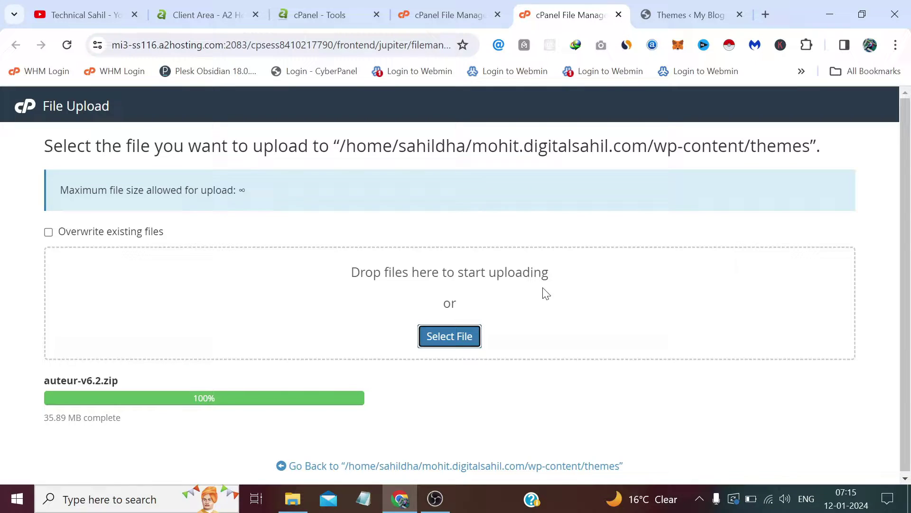
pyautogui.click(618, 14)
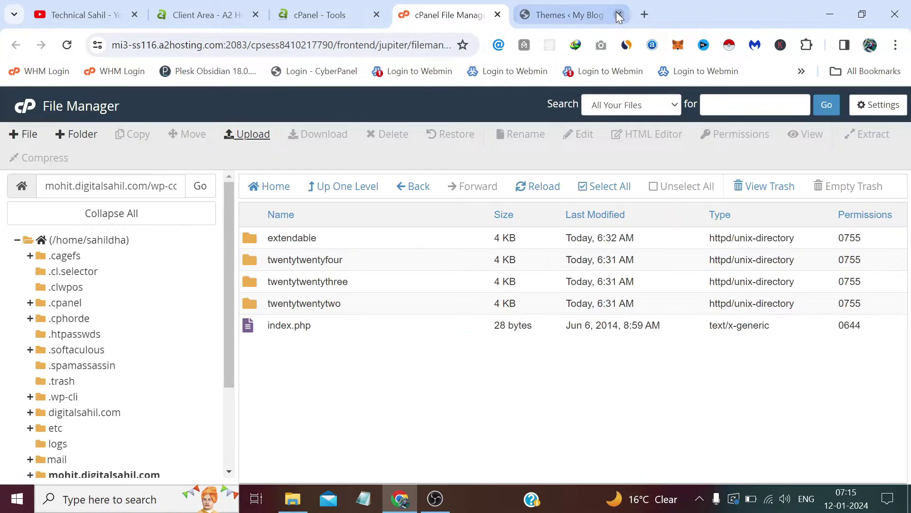
# Reload the themes folder listing and extract auteur-v6.2.zip into /mohit.digitalsahil.com/wp-content/themes.
pyautogui.click(547, 185)
pyautogui.click(250, 325)
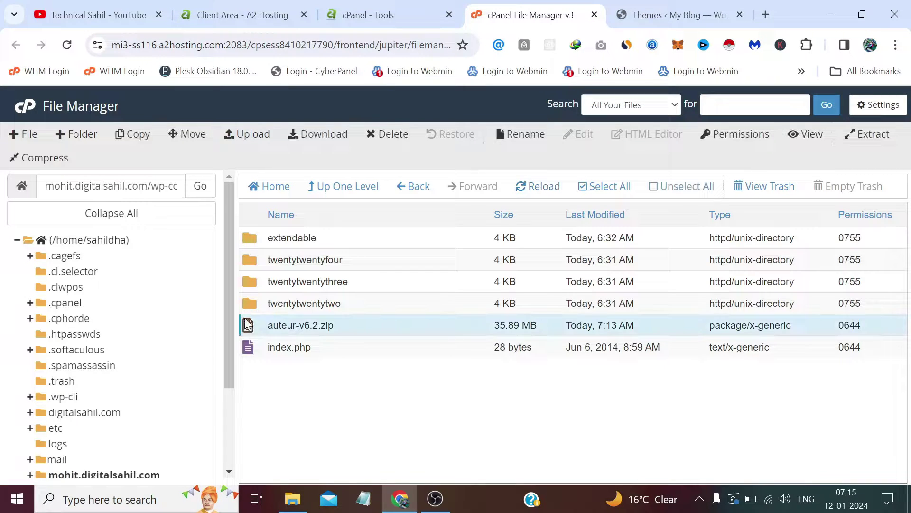
pyautogui.rightClick(250, 325)
pyautogui.click(307, 441)
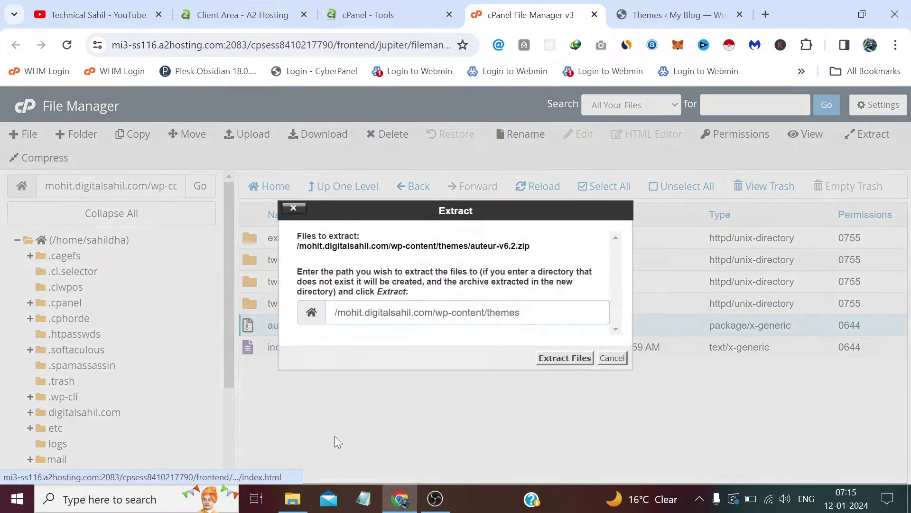
pyautogui.click(550, 357)
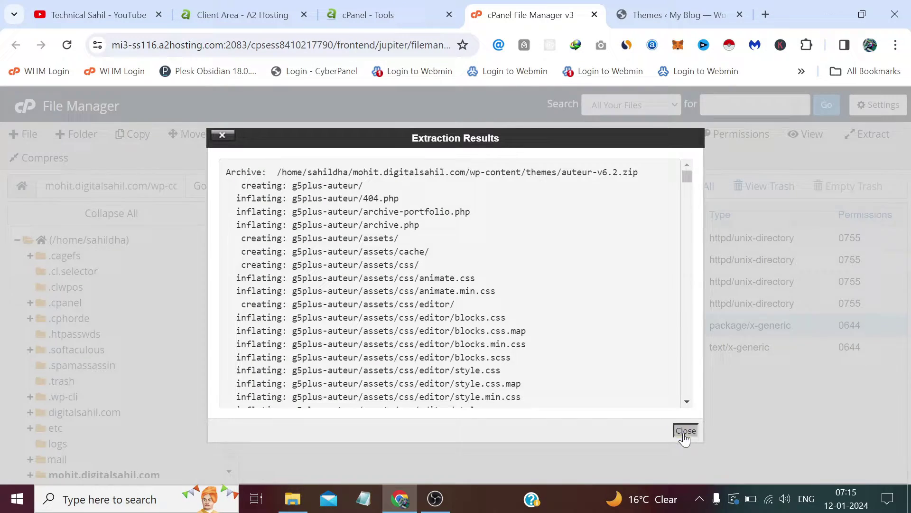
pyautogui.click(685, 430)
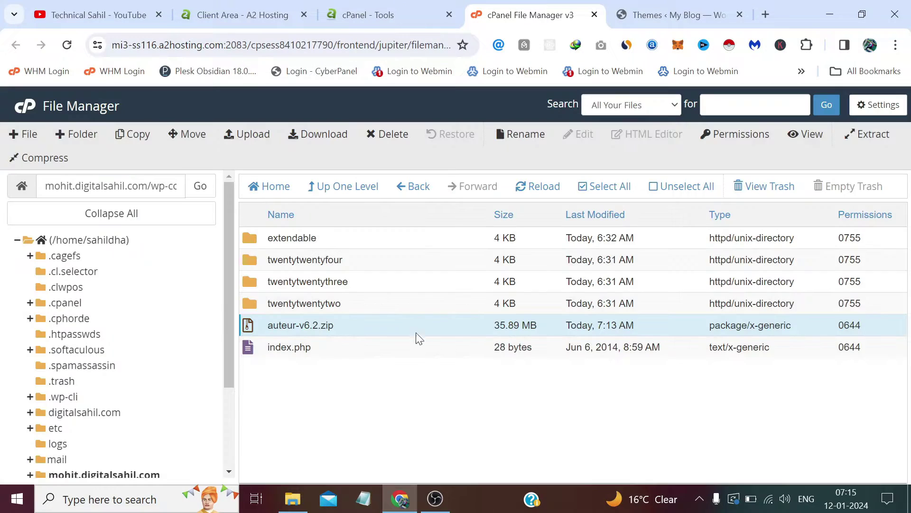
# Permanently delete auteur-v6.2.zip from the themes folder, skipping the trash.
pyautogui.click(248, 355)
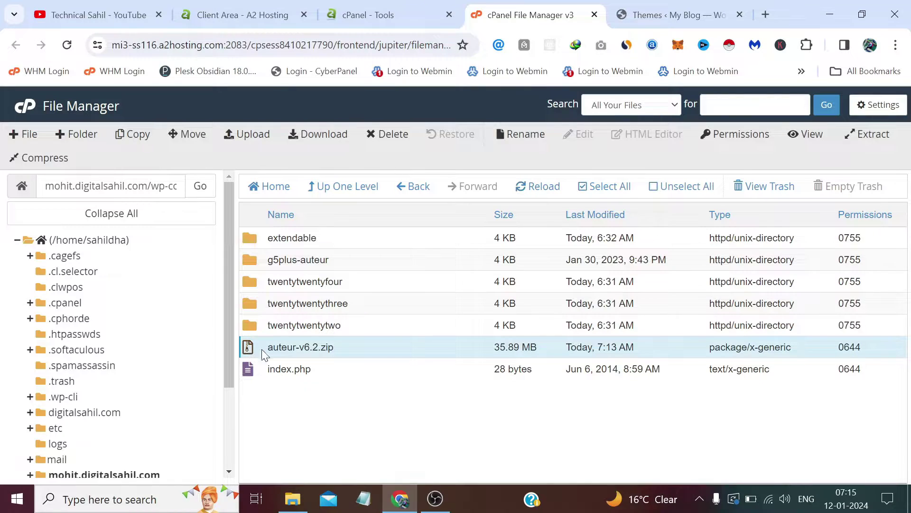
pyautogui.click(387, 133)
pyautogui.click(404, 293)
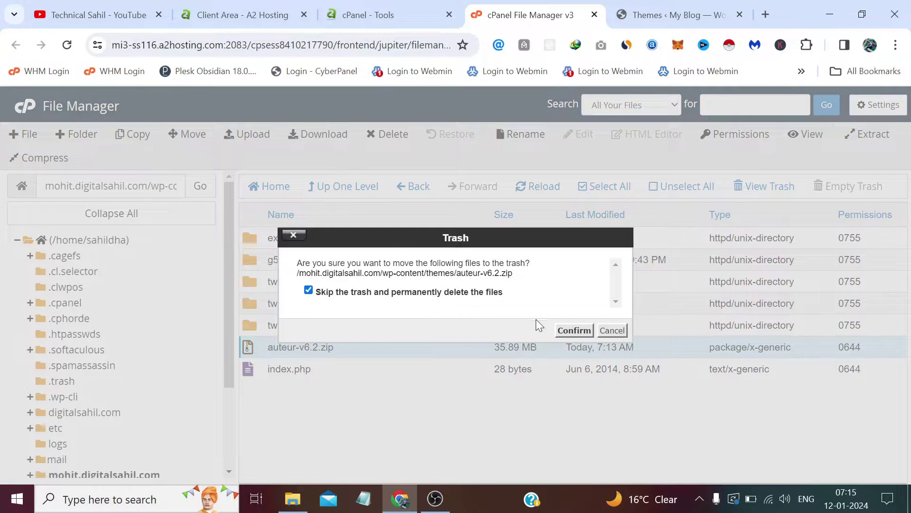
pyautogui.click(572, 331)
# Inspect the contents of the extracted g5plus-auteur folder and return to the themes folder.
pyautogui.doubleClick(247, 259)
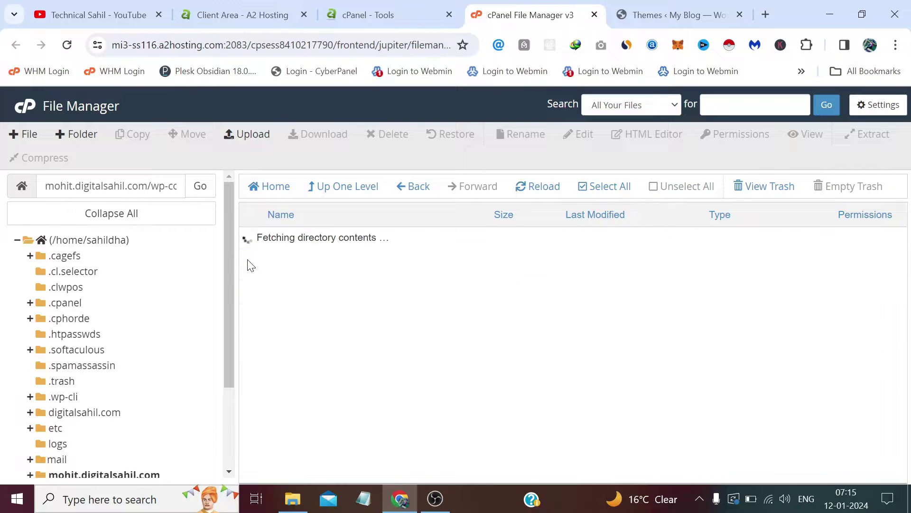
pyautogui.scroll(-10, 267, 245)
pyautogui.scroll(10, 269, 247)
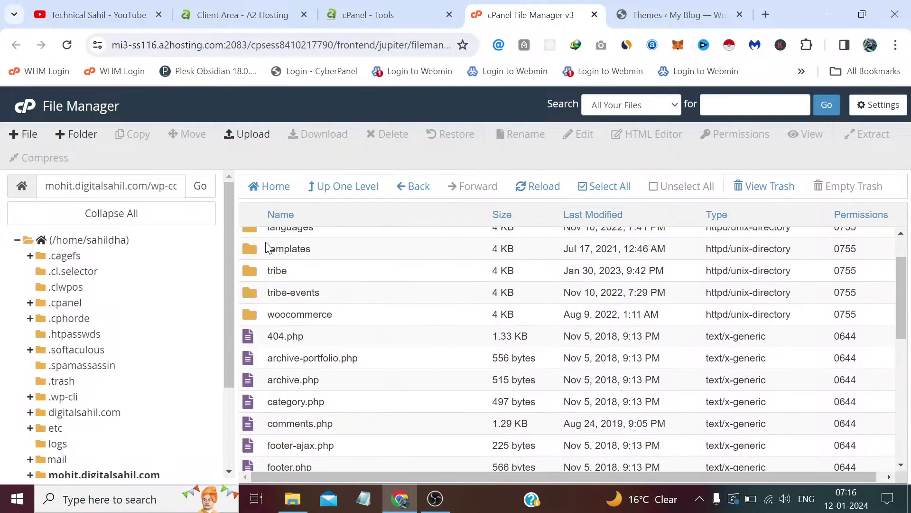
pyautogui.click(347, 189)
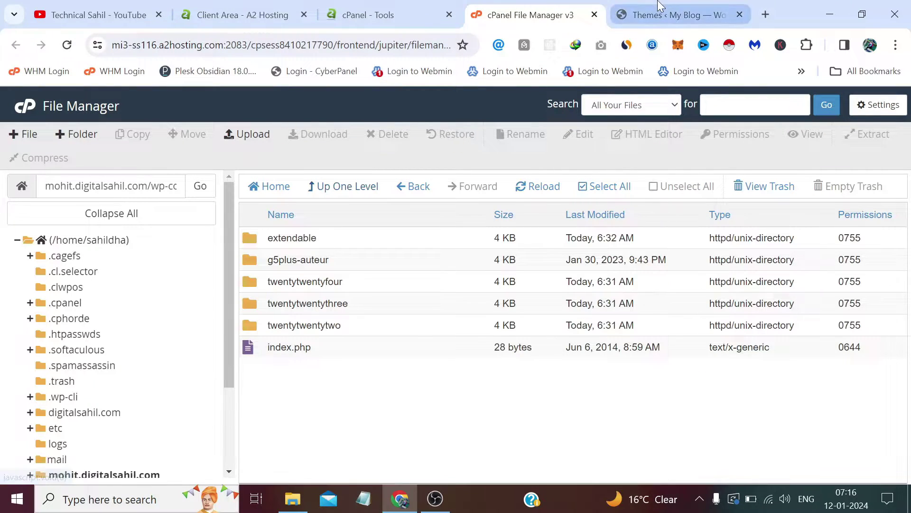
# Reload the WordPress Themes page and activate the G5Plus Auteur theme.
pyautogui.click(674, 14)
pyautogui.click(139, 45)
pyautogui.press('Return')
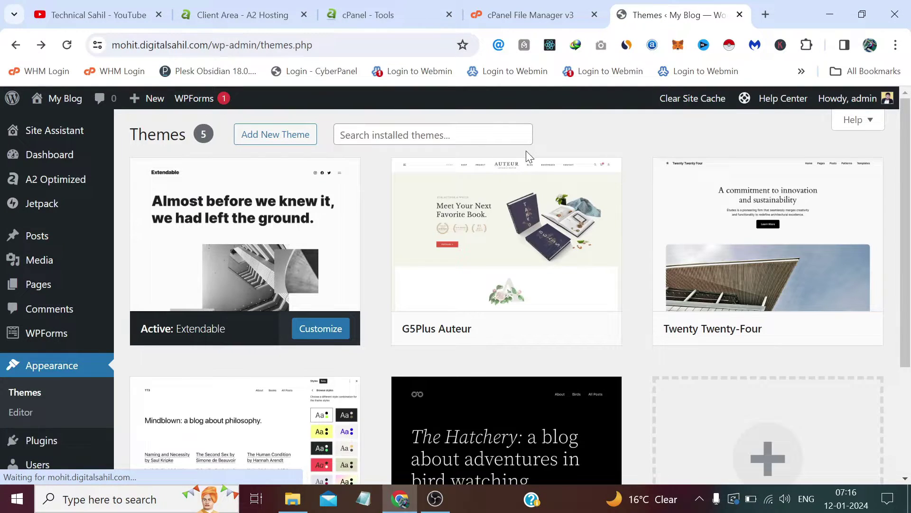
pyautogui.moveTo(553, 254)
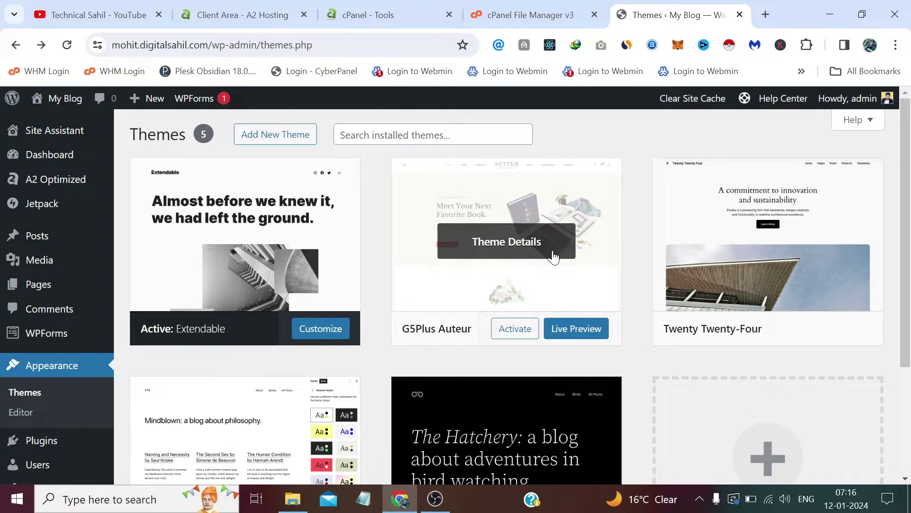
pyautogui.click(521, 335)
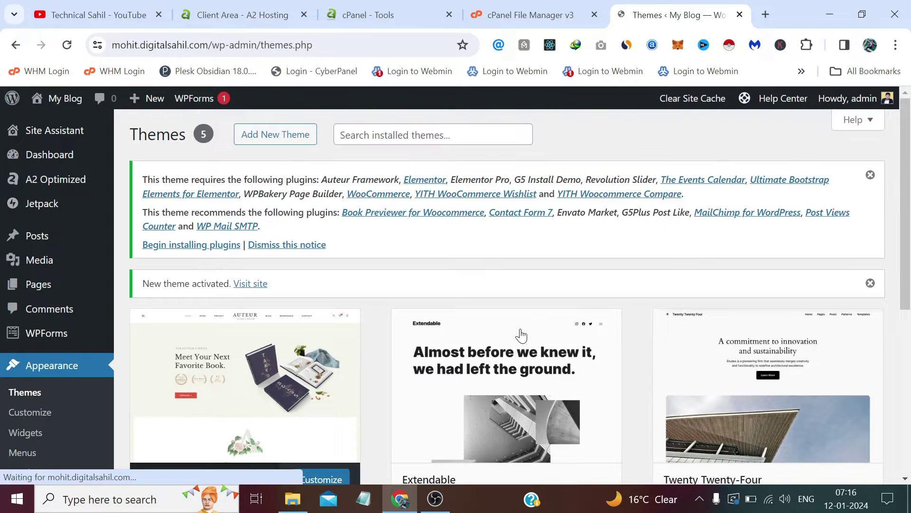
# View the live site with the activated theme in a new browser tab.
pyautogui.rightClick(247, 284)
pyautogui.click(336, 55)
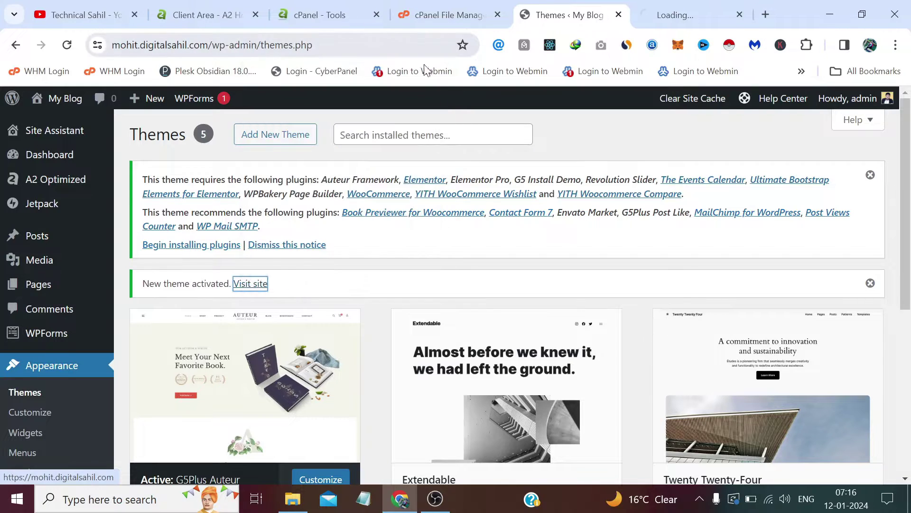
pyautogui.click(676, 15)
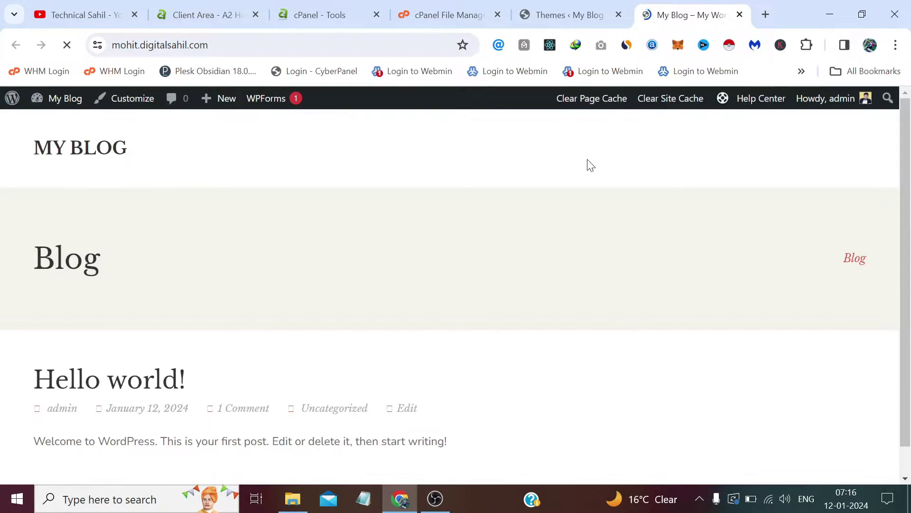
# Install all plugins listed on the Auteur theme's Install Required Plugins page through a bulk install.
pyautogui.click(613, 8)
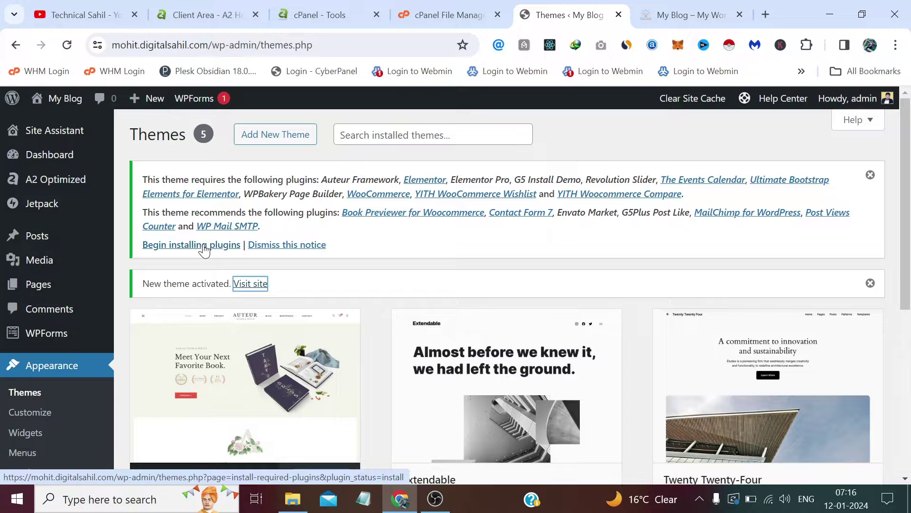
pyautogui.click(205, 250)
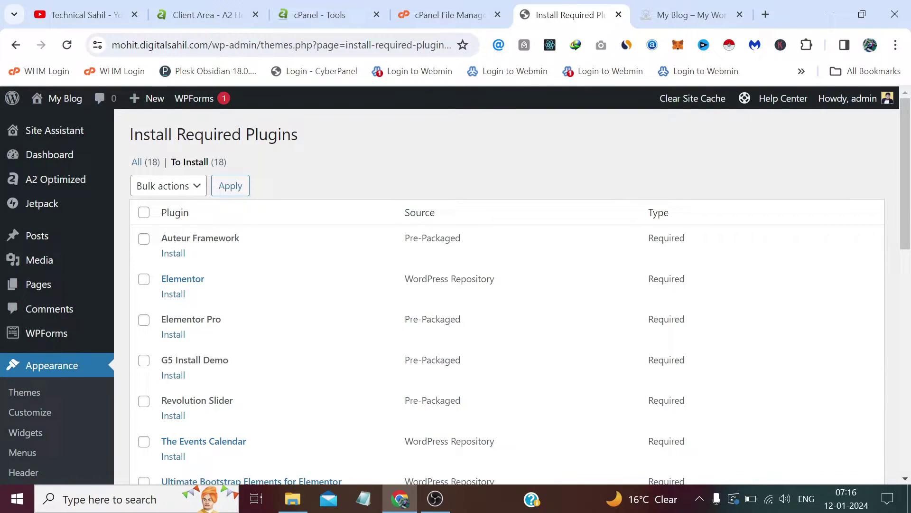
pyautogui.click(143, 212)
pyautogui.scroll(-1, 173, 204)
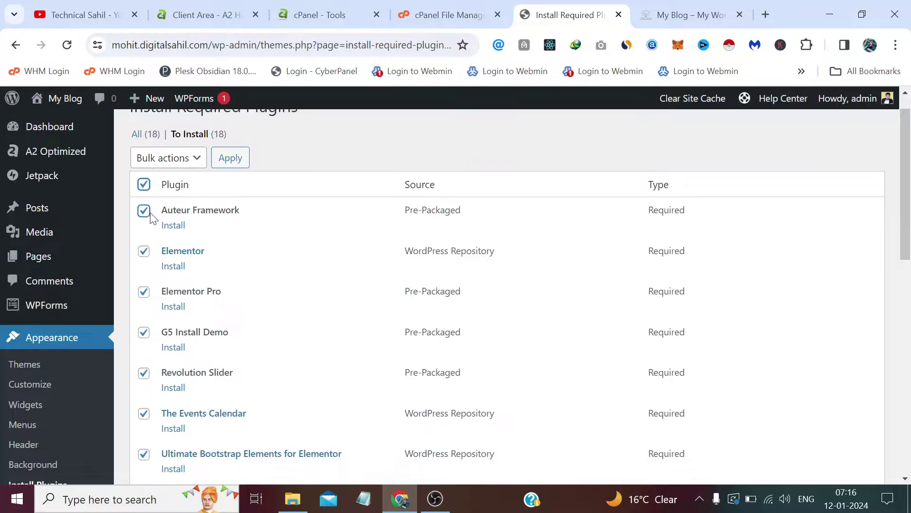
pyautogui.scroll(1, 146, 157)
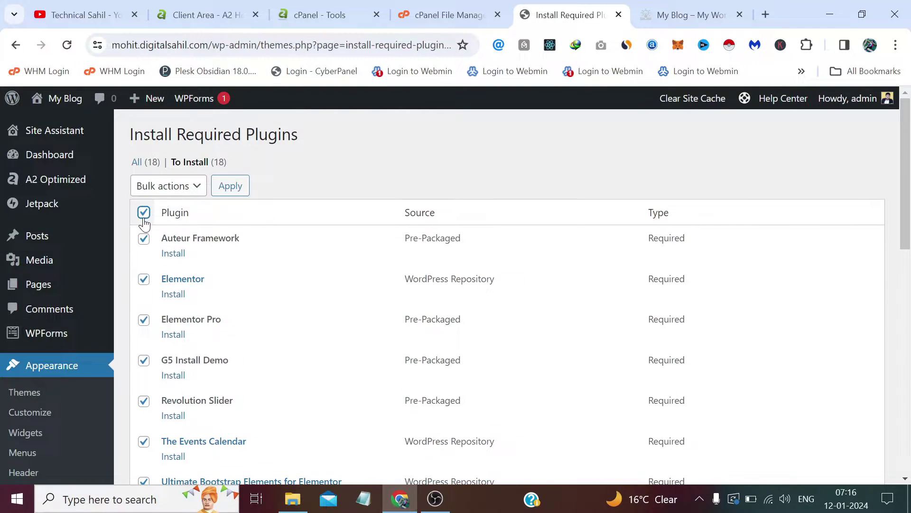
pyautogui.click(152, 185)
pyautogui.click(160, 218)
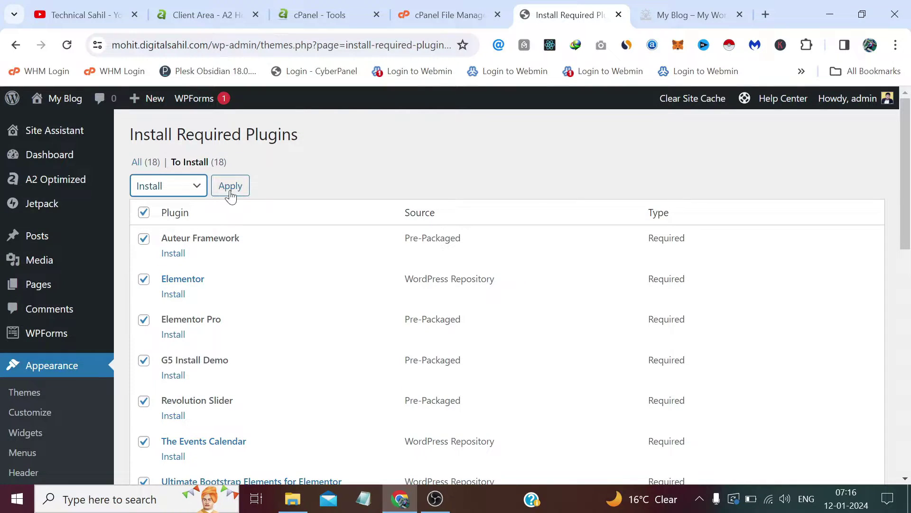
pyautogui.click(231, 186)
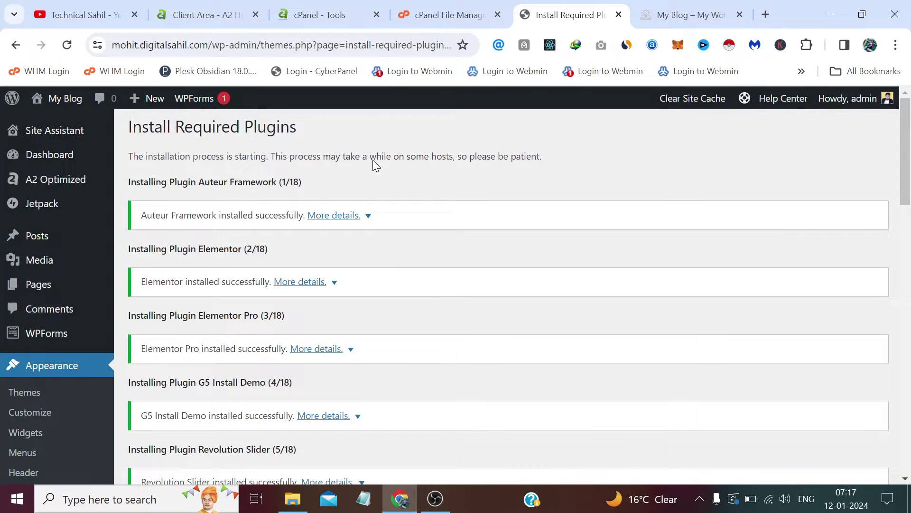
# Return to the required plugins installer and bulk-activate all the installed plugins.
pyautogui.scroll(-20, 372, 159)
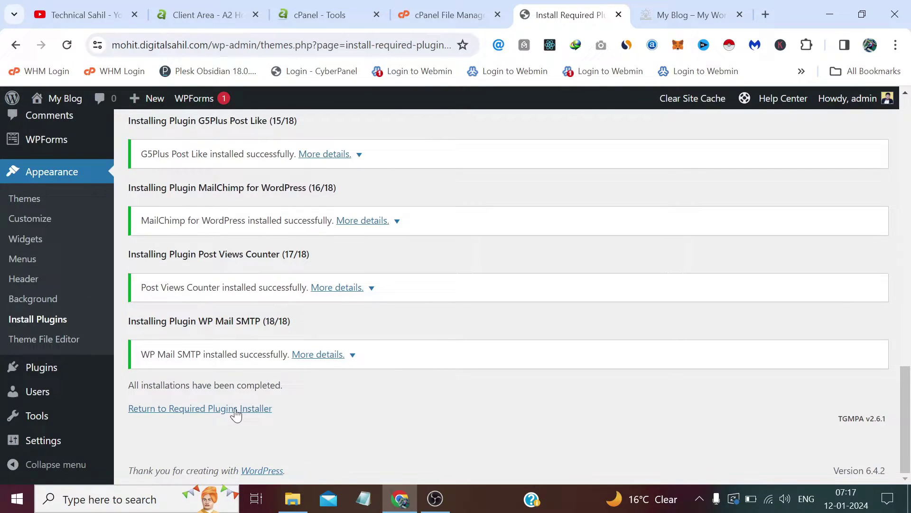
pyautogui.click(236, 411)
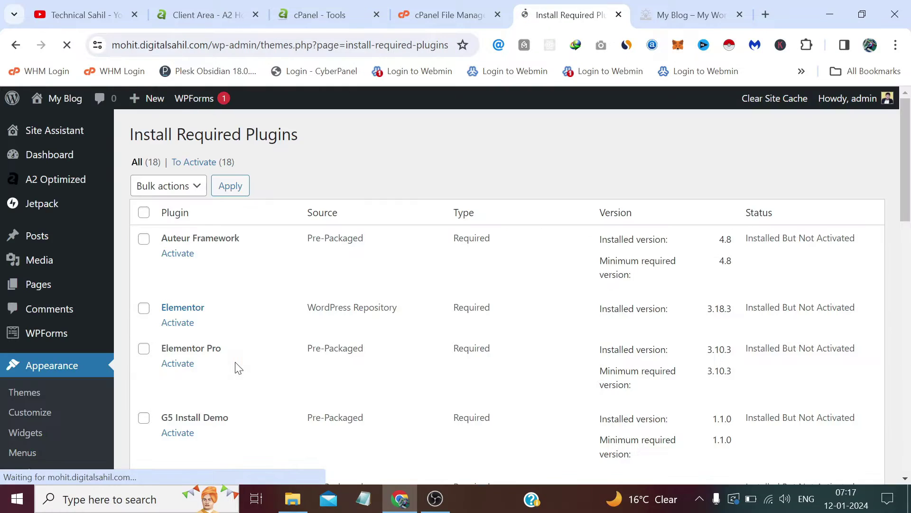
pyautogui.click(144, 212)
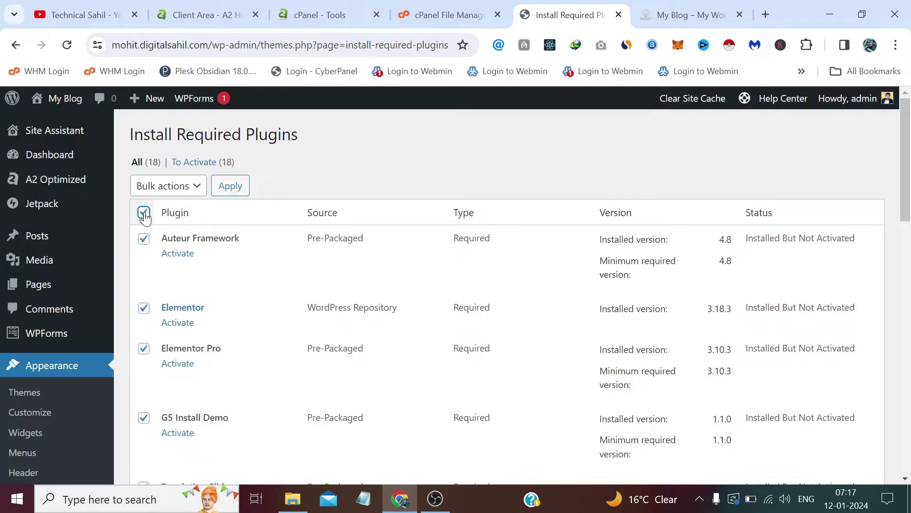
pyautogui.click(164, 189)
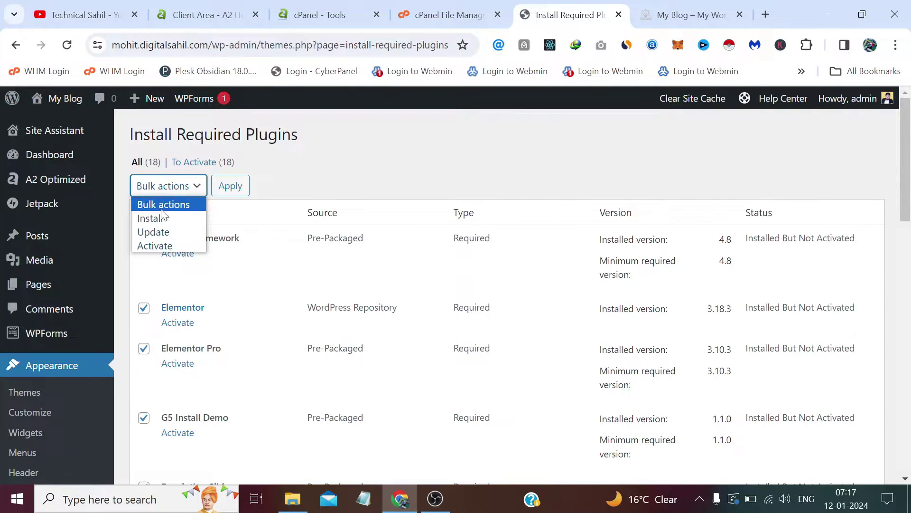
pyautogui.click(157, 245)
pyautogui.click(232, 188)
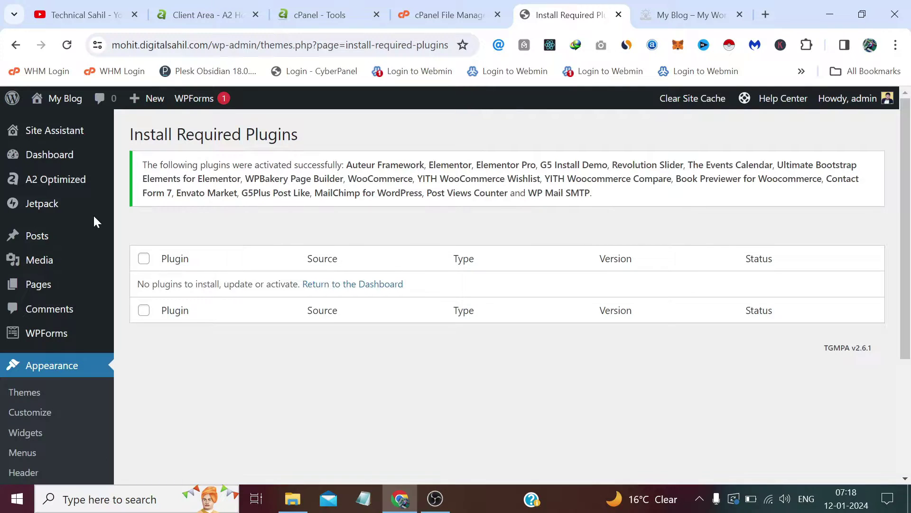
# Leave the plugin installer and exit the WP Mail SMTP Setup Wizard back to the WordPress admin.
pyautogui.click(65, 160)
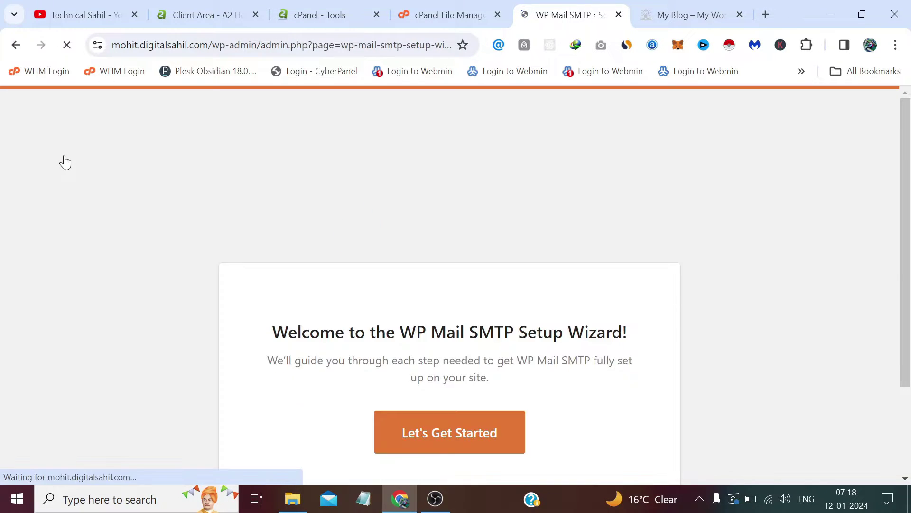
pyautogui.scroll(-2, 206, 238)
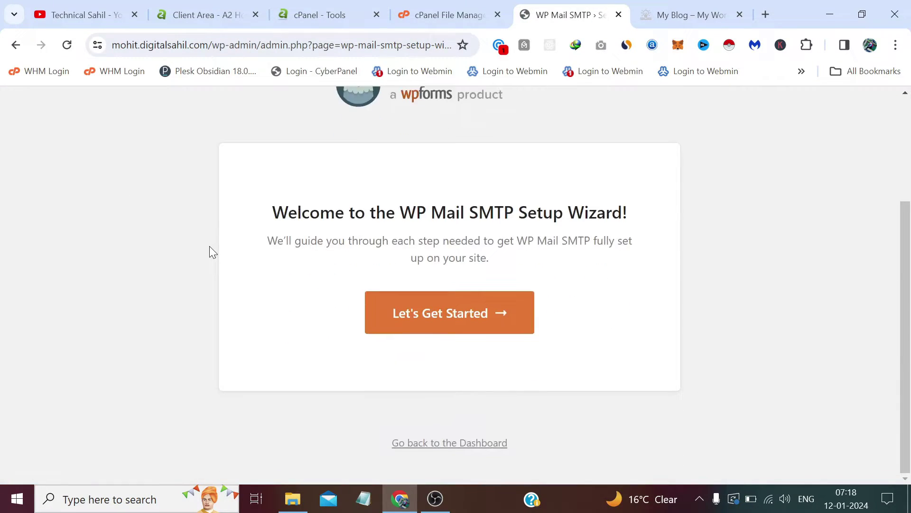
pyautogui.click(424, 443)
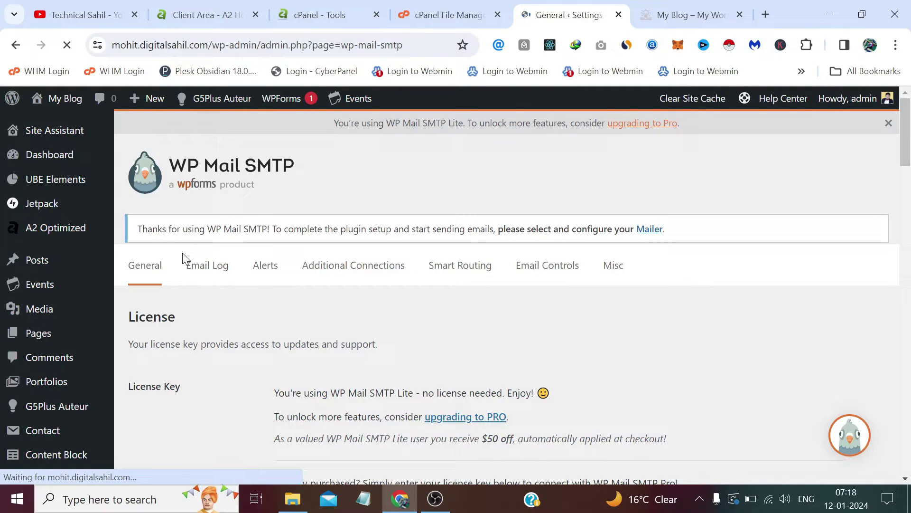
# Import the Main (Use With Elementor) demo from G5Plus Auteur's Install Demo page, confirming the prompt with "install".
pyautogui.scroll(-3, 67, 313)
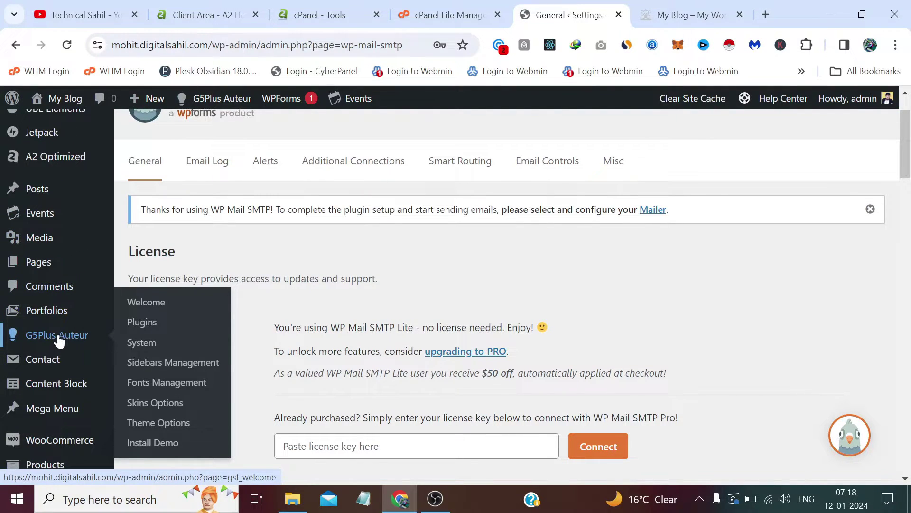
pyautogui.click(148, 445)
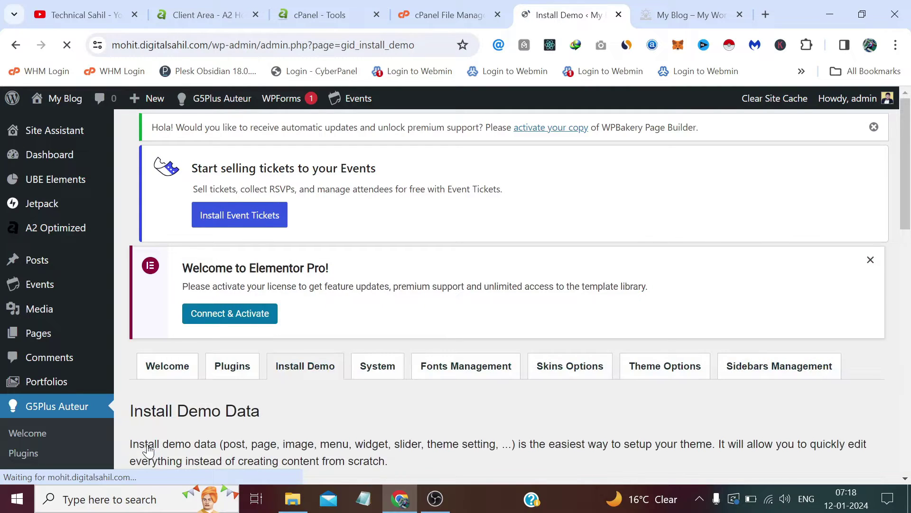
pyautogui.scroll(-3, 243, 354)
pyautogui.scroll(-5, 243, 354)
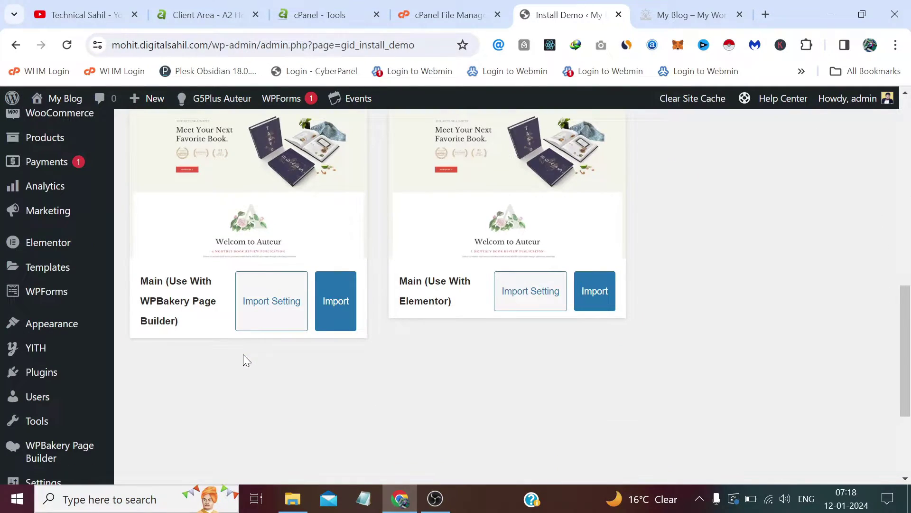
pyautogui.scroll(1, 243, 354)
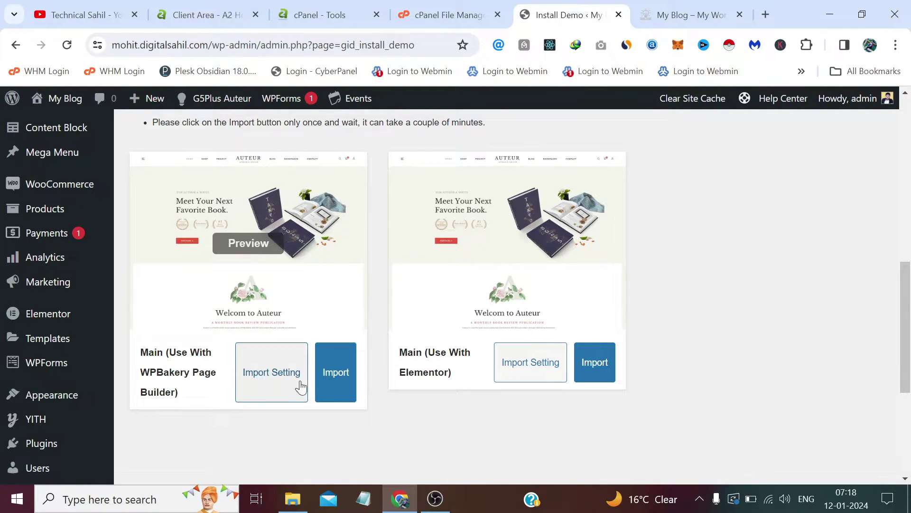
pyautogui.click(599, 370)
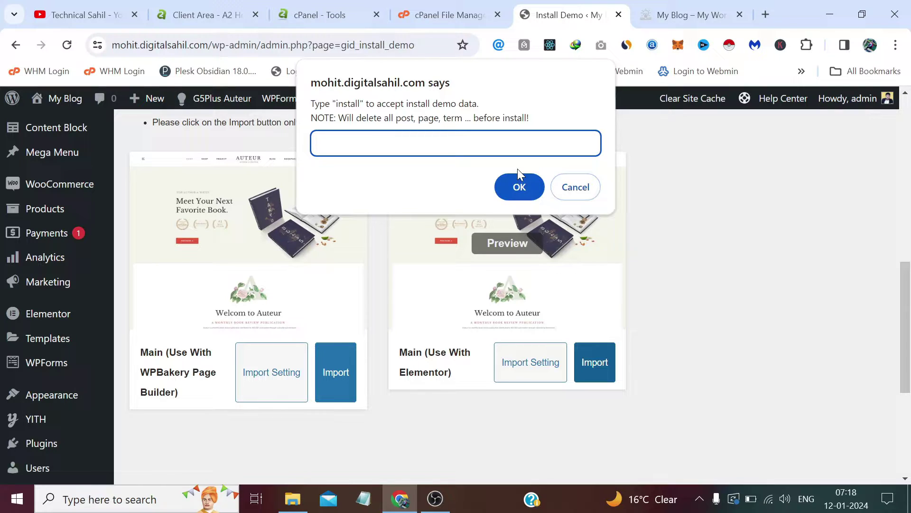
pyautogui.write('install')
pyautogui.click(519, 183)
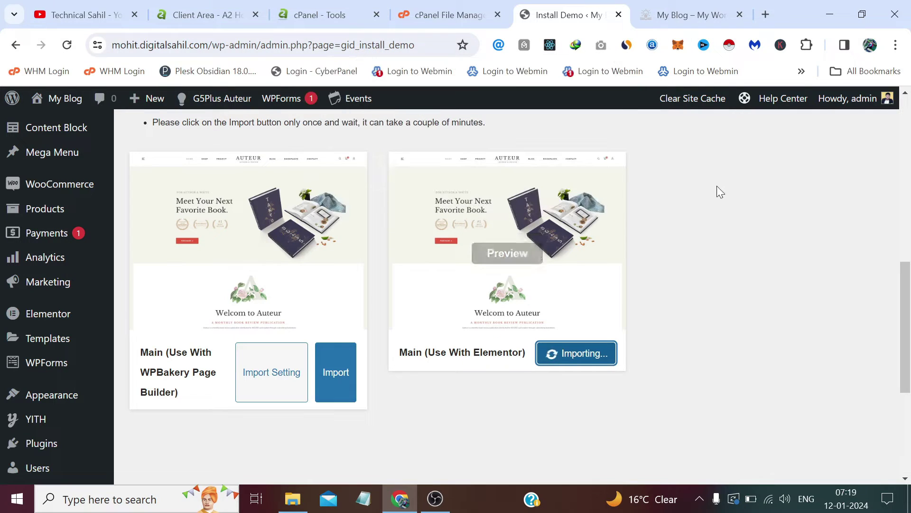
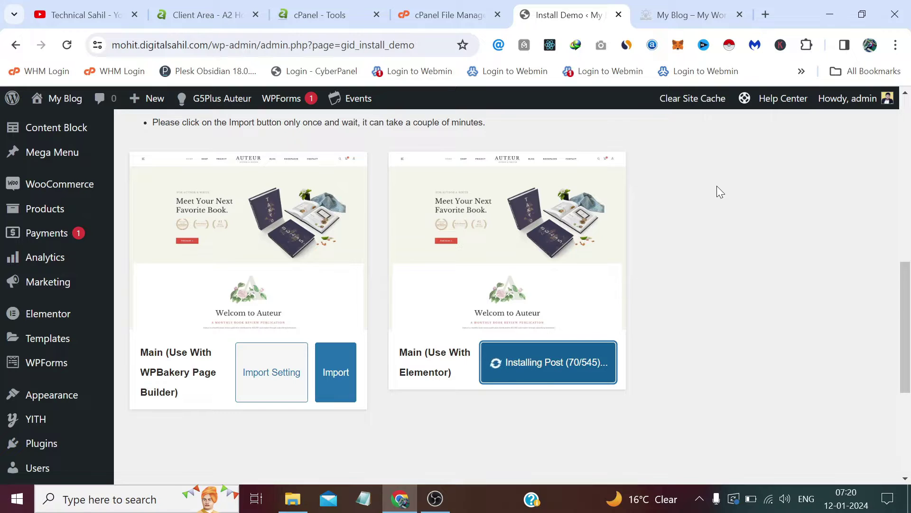
pyautogui.click(435, 499)
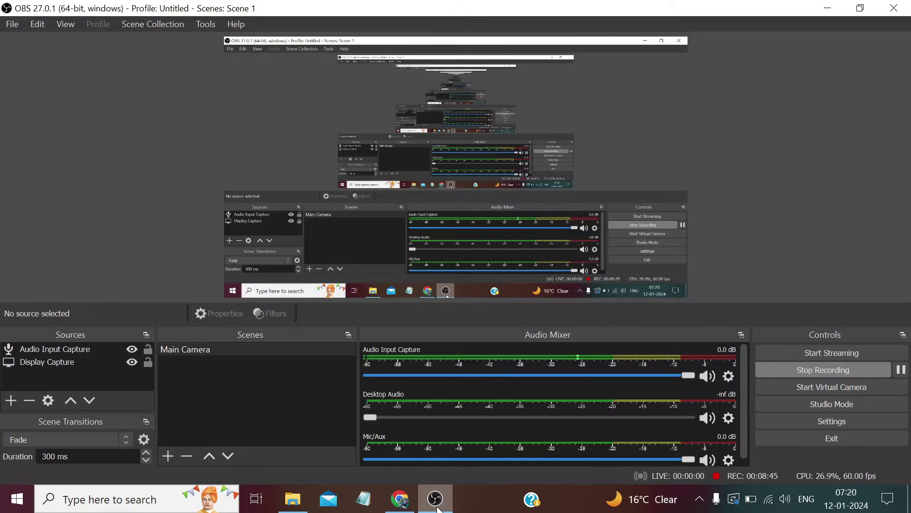
pyautogui.click(435, 498)
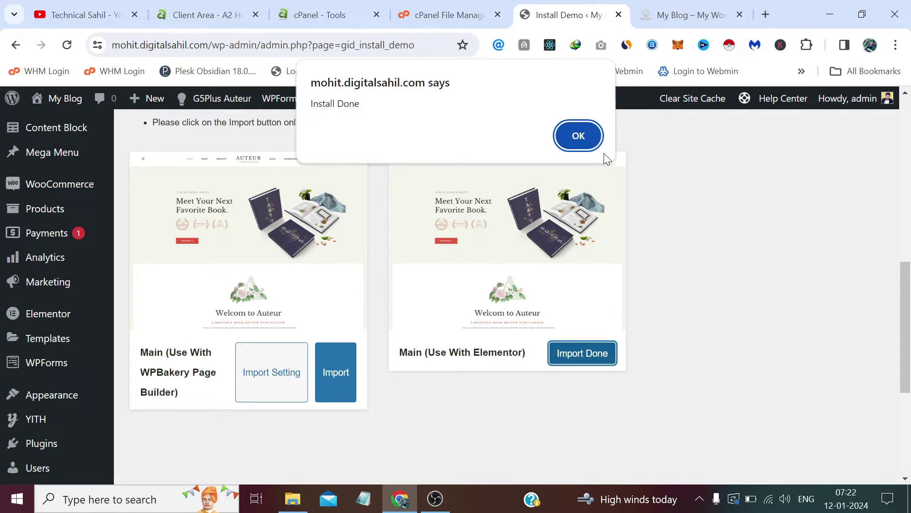
# Dismiss the demo import's completion message and reload the live site mohit.digitalsahil.com in its browser tab.
pyautogui.click(575, 137)
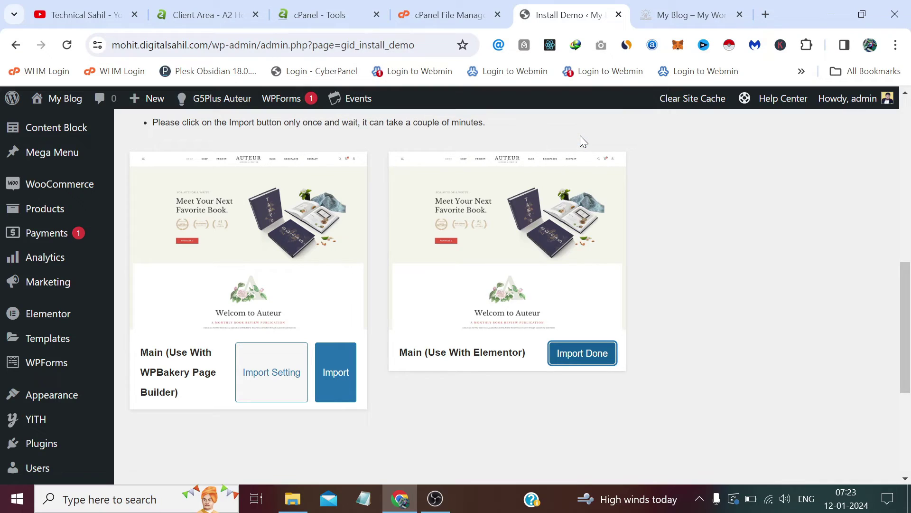
pyautogui.click(671, 16)
pyautogui.click(160, 45)
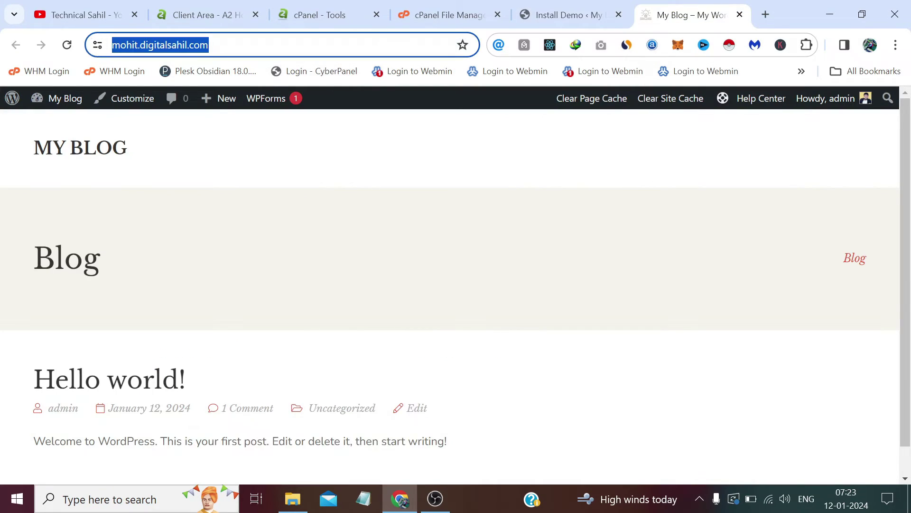
pyautogui.press('Return')
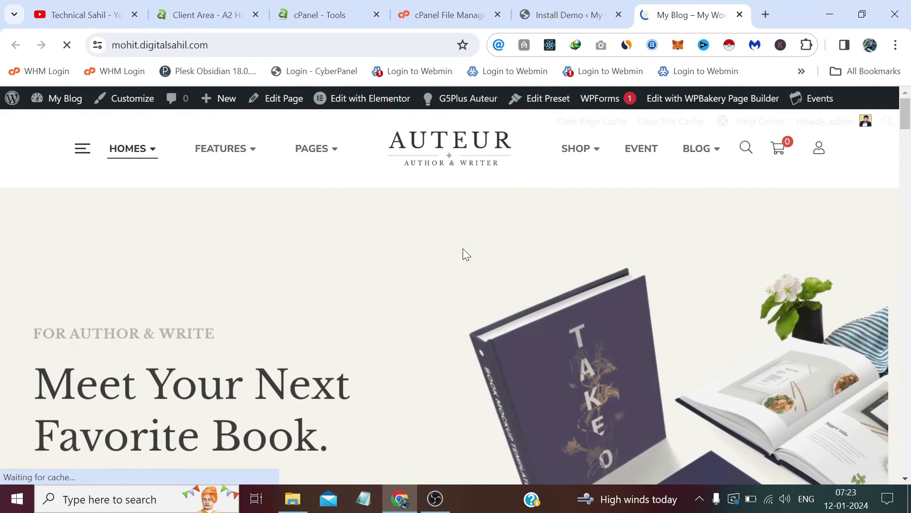
# Examine the imported Auteur demo homepage from the hero slider down to the footer and back up.
pyautogui.scroll(-6, 462, 249)
pyautogui.scroll(-10, 462, 249)
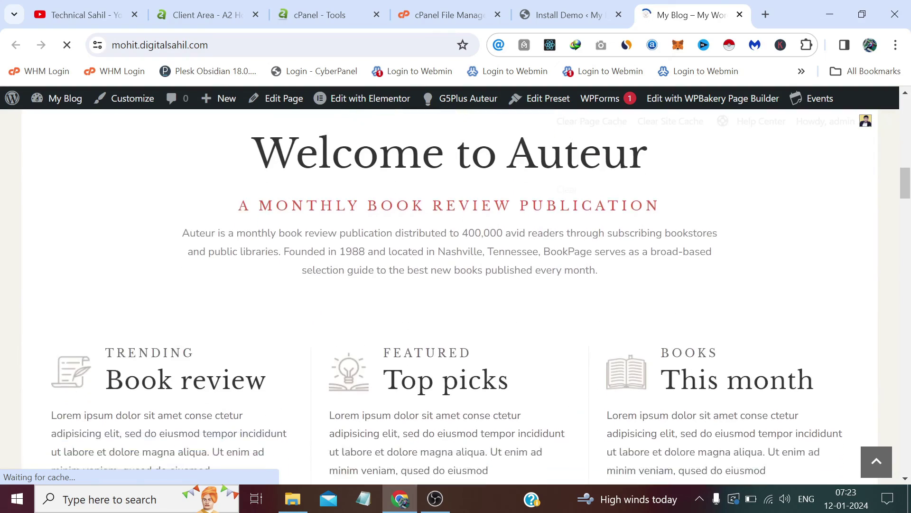
pyautogui.scroll(-12, 465, 254)
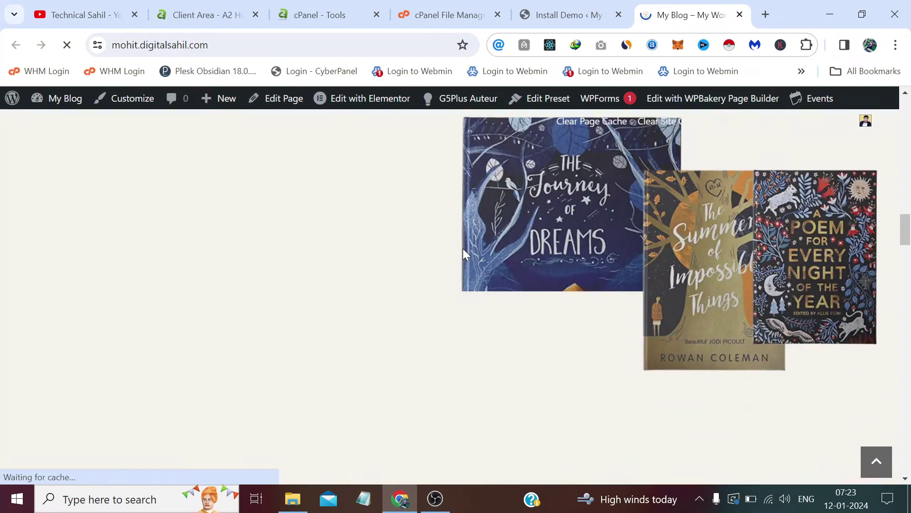
pyautogui.scroll(-12, 463, 253)
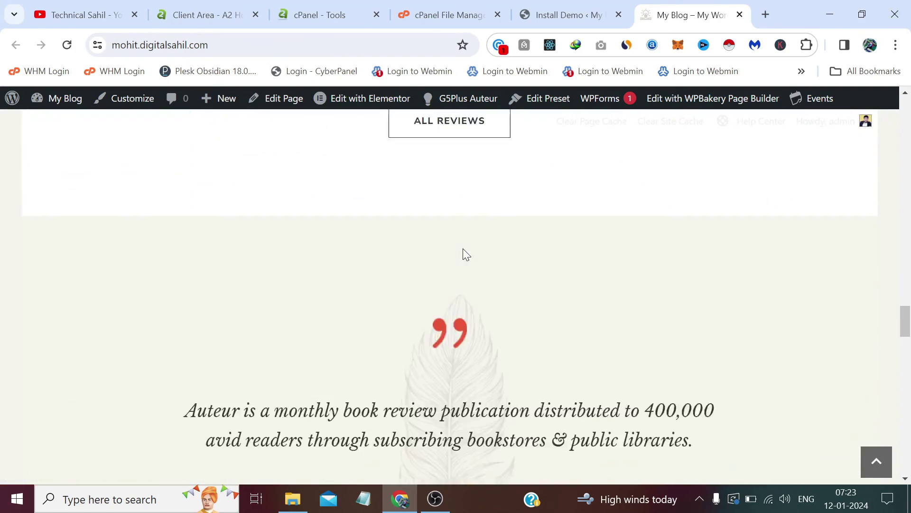
pyautogui.scroll(-8, 463, 255)
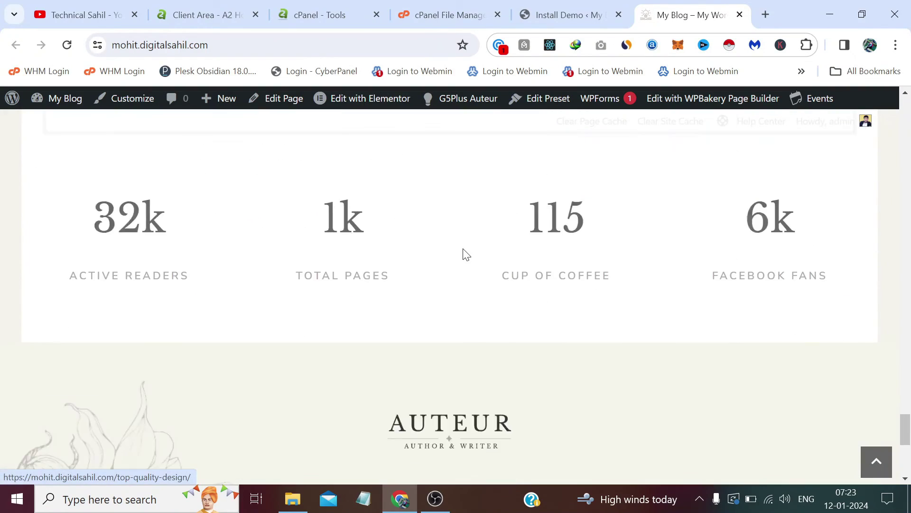
pyautogui.scroll(12, 464, 255)
pyautogui.scroll(-10, 464, 255)
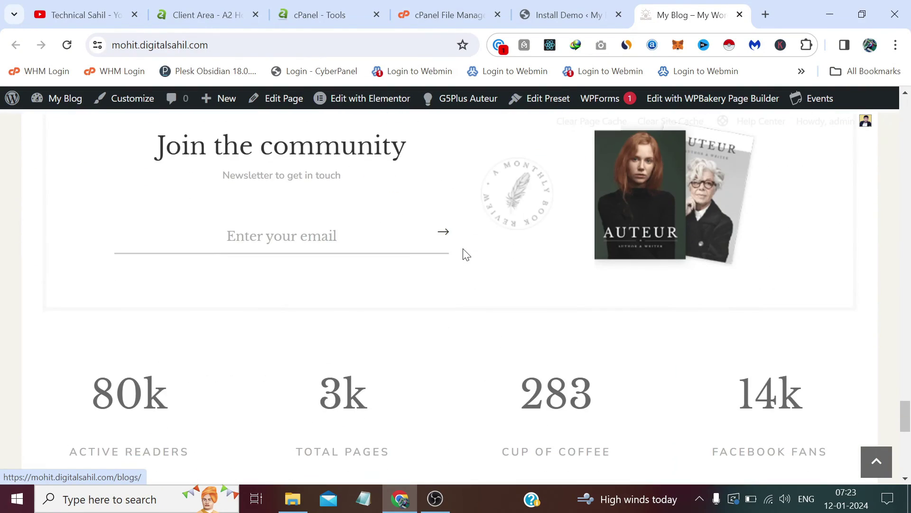
pyautogui.scroll(5, 463, 255)
pyautogui.scroll(15, 464, 249)
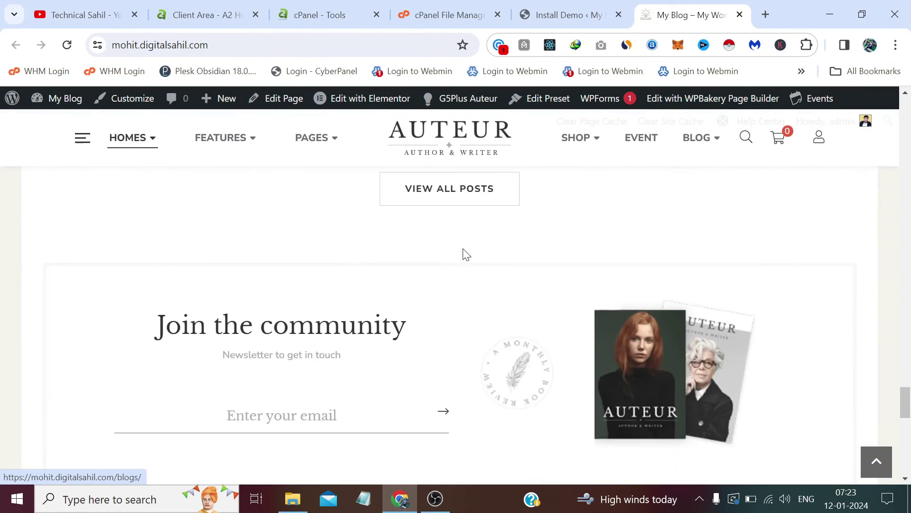
pyautogui.scroll(10, 463, 249)
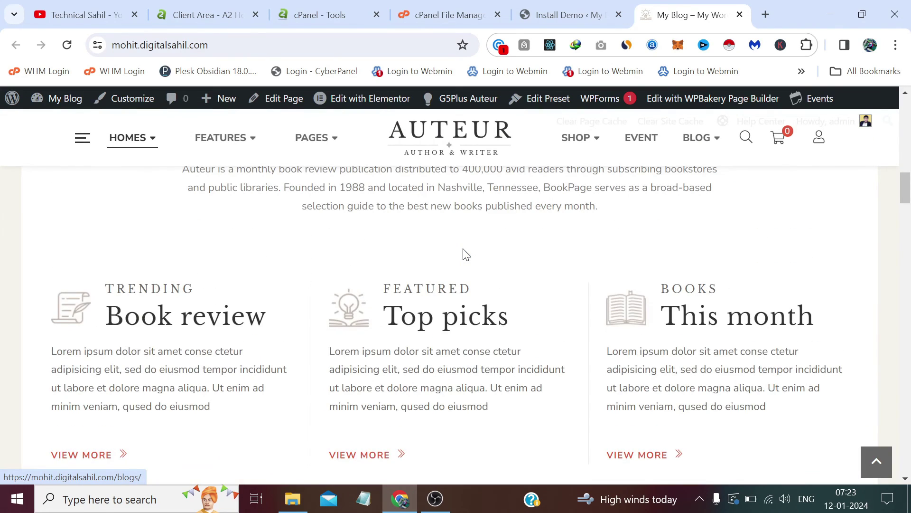
pyautogui.scroll(15, 464, 252)
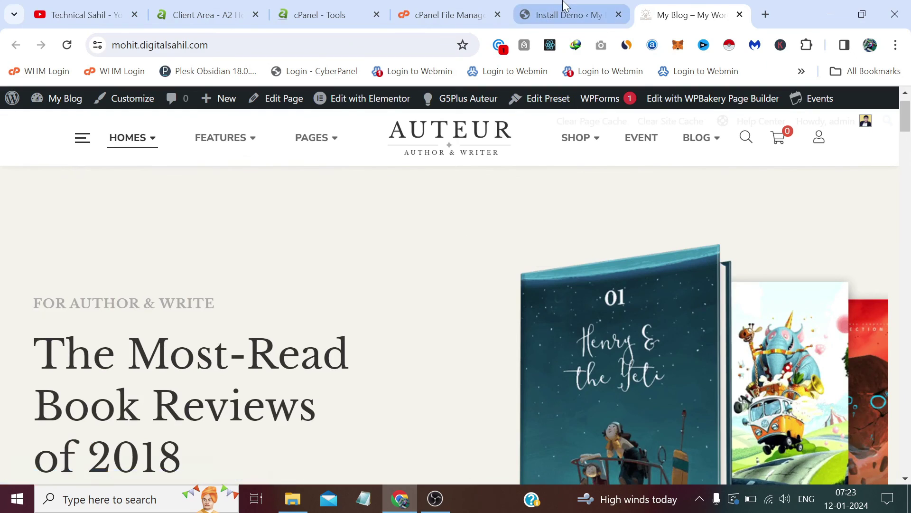
pyautogui.click(564, 5)
pyautogui.click(709, 7)
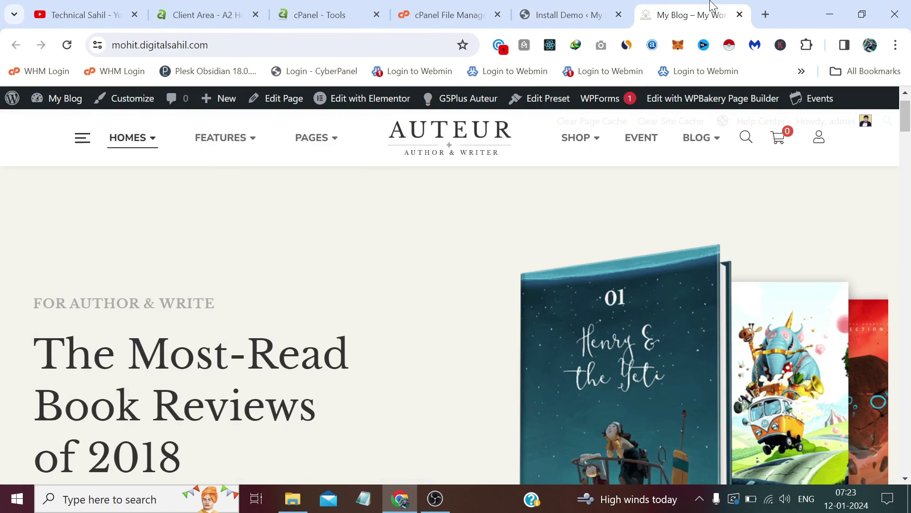